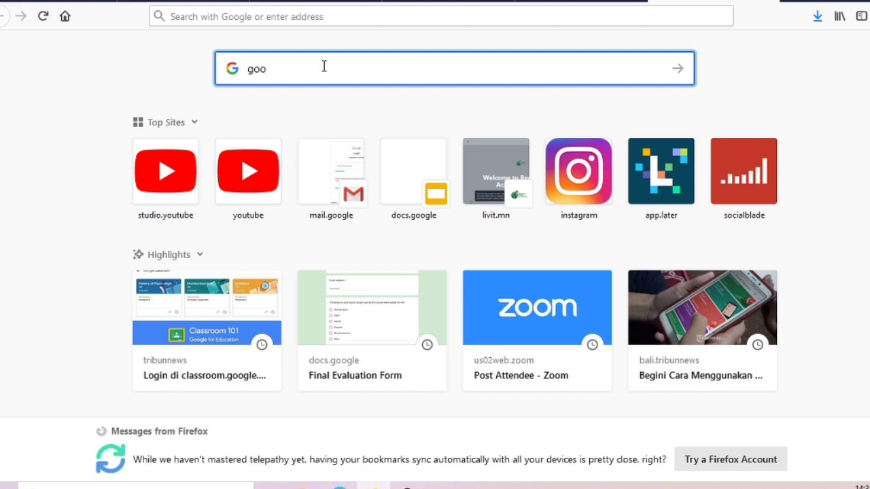
Search Google for google.classroom and go to the top Classroom result
{"action": "type", "text": "gle"}
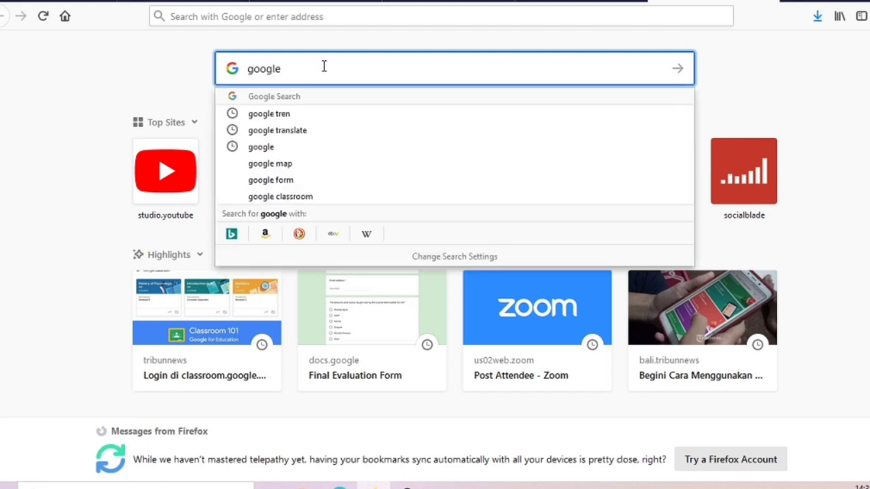
{"action": "type", "text": ".class"}
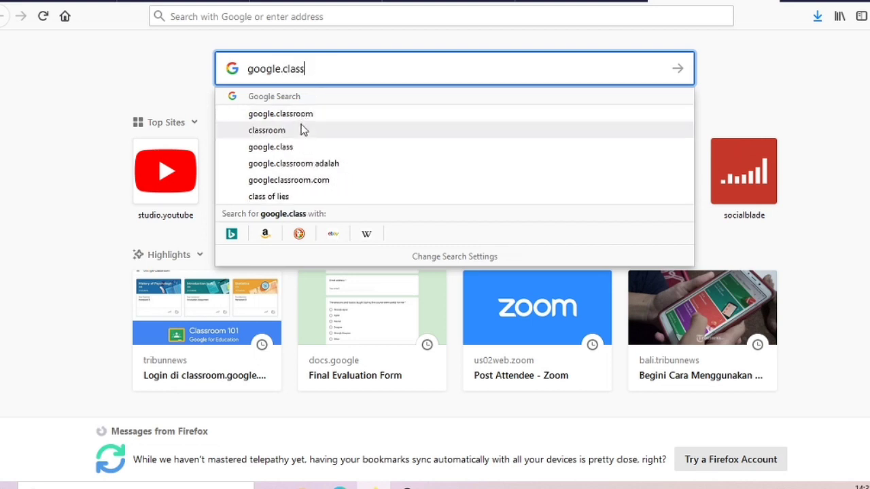
{"action": "left_click", "coordinate": [303, 115]}
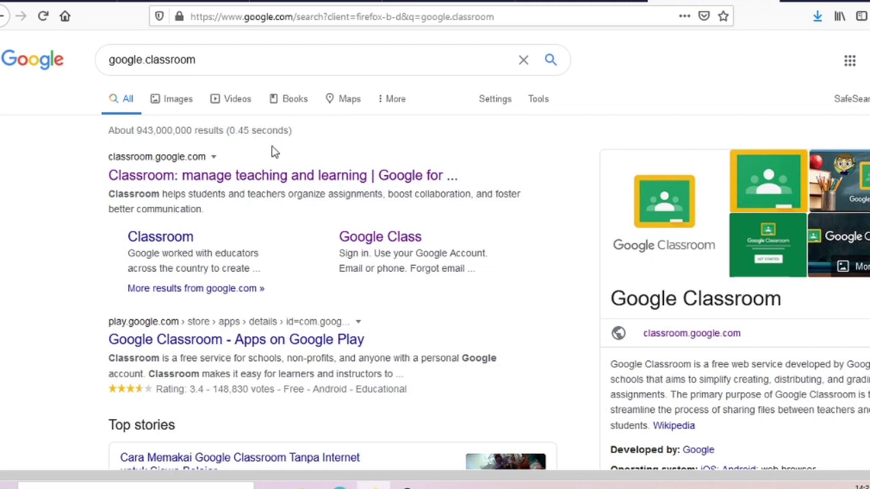
{"action": "left_click", "coordinate": [163, 159]}
Enter Google Classroom with the signed-in account and bring up the join or create class choices
{"action": "left_click", "coordinate": [175, 176]}
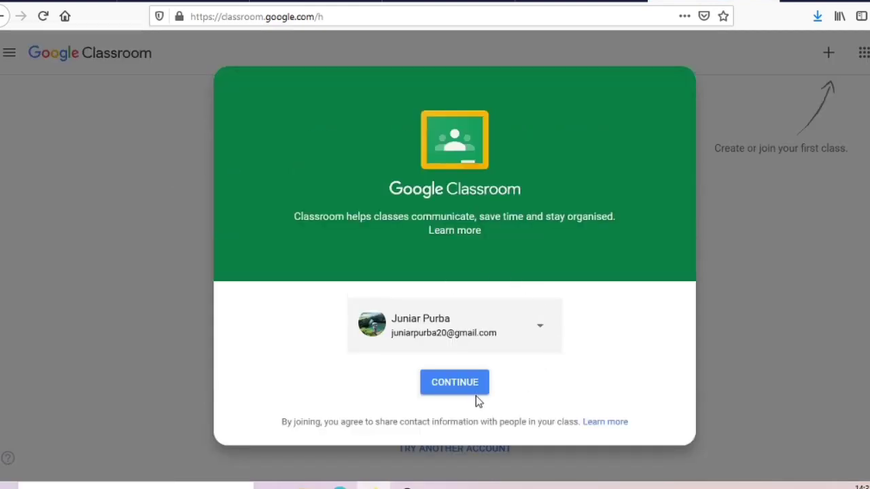
{"action": "left_click", "coordinate": [453, 387]}
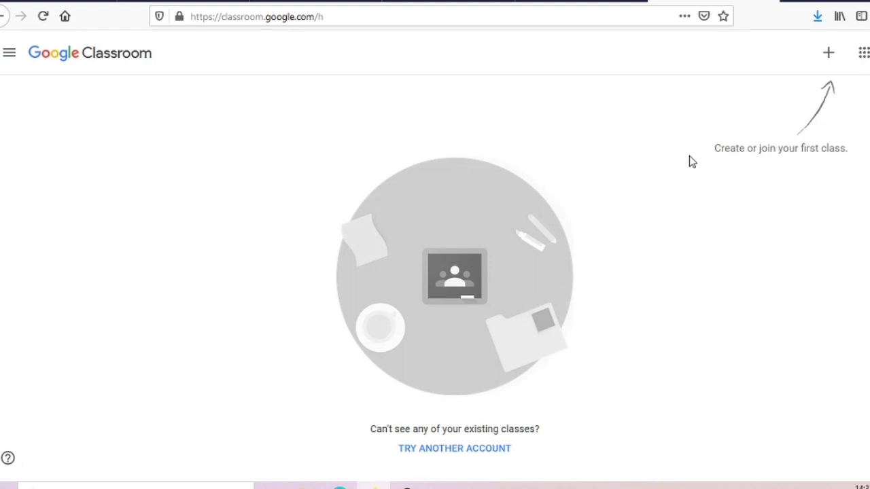
{"action": "left_click", "coordinate": [831, 54]}
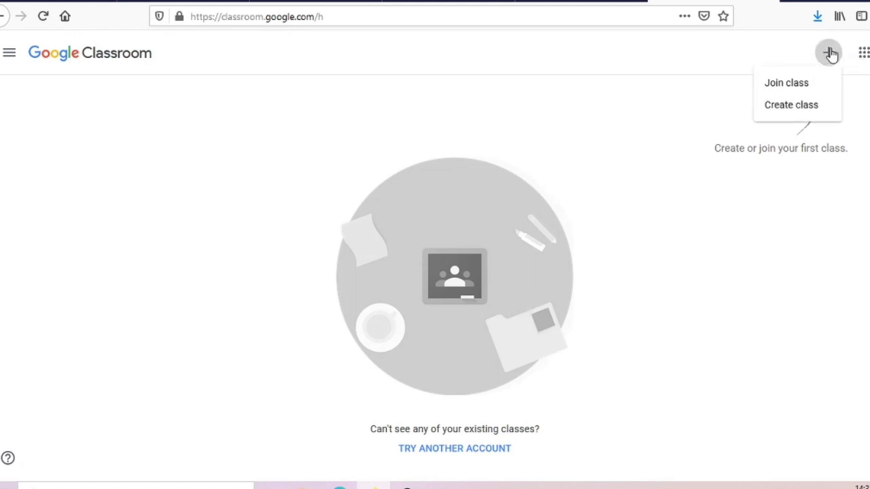
Start a new class, accept the school-use notice, and name it 'Kelas 5'
{"action": "left_click", "coordinate": [783, 109]}
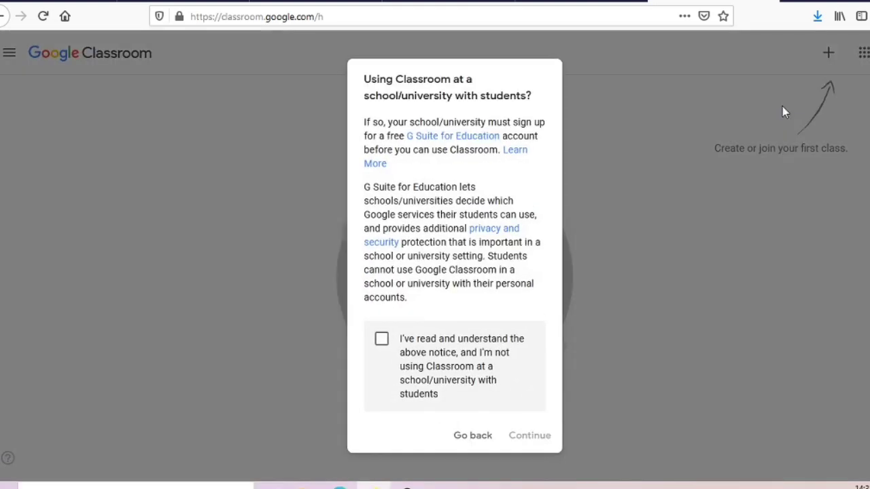
{"action": "left_click", "coordinate": [382, 343]}
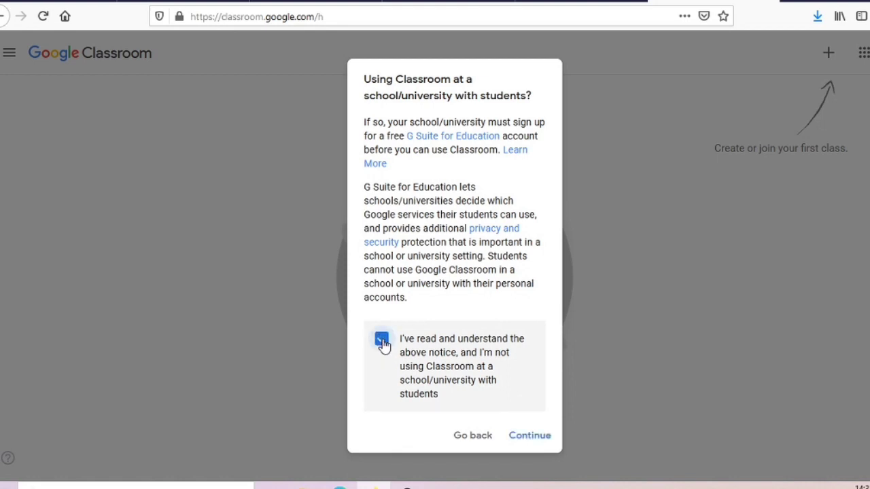
{"action": "left_click", "coordinate": [520, 439]}
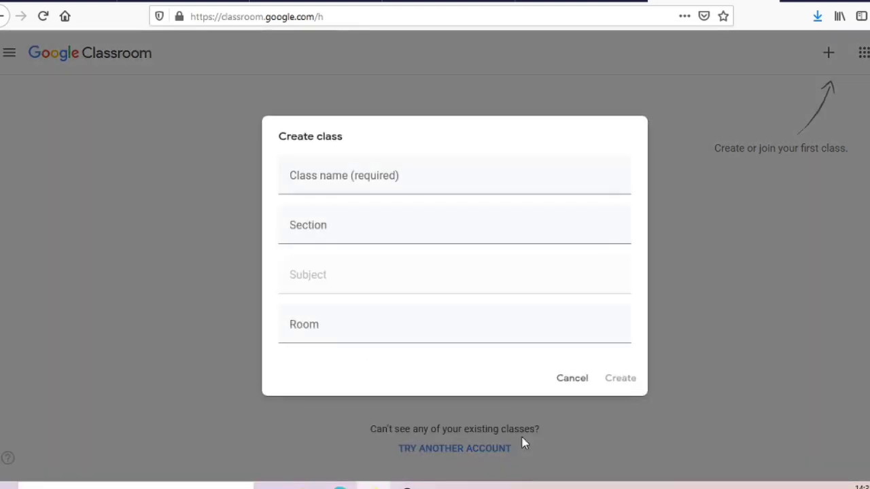
{"action": "left_click", "coordinate": [453, 173]}
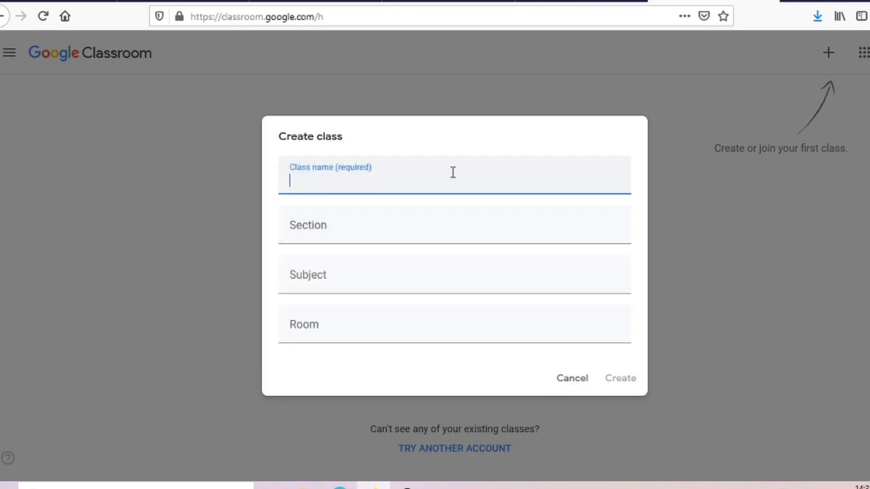
{"action": "type", "text": "K"}
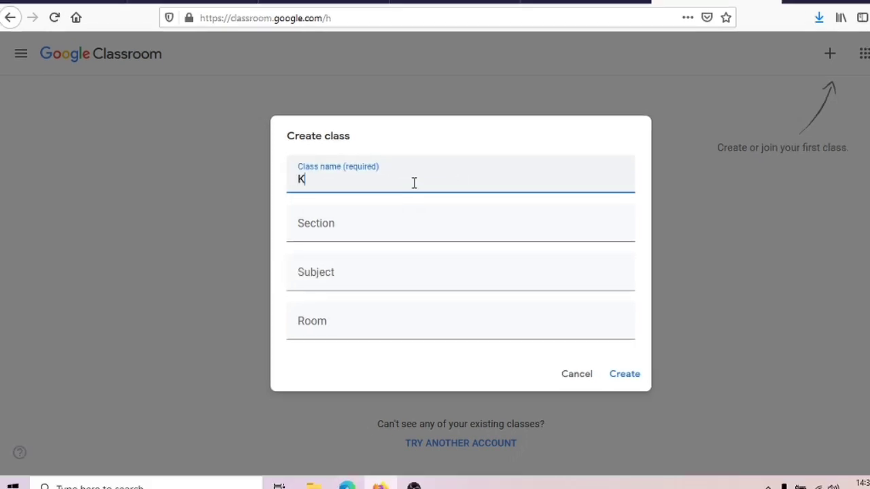
{"action": "type", "text": "elas 5"}
Fill in section Kesenian, subject Create Content and room Content, then create the class
{"action": "left_click", "coordinate": [371, 223]}
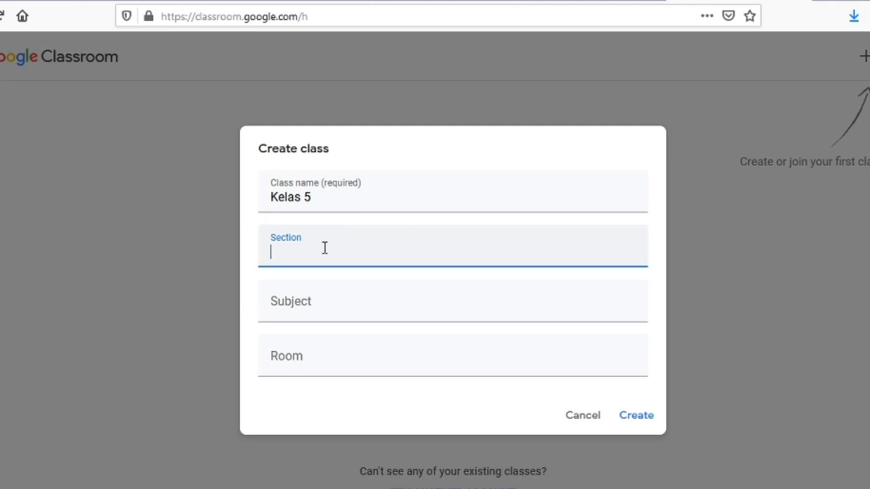
{"action": "type", "text": "Kesenian"}
{"action": "left_click", "coordinate": [328, 308]}
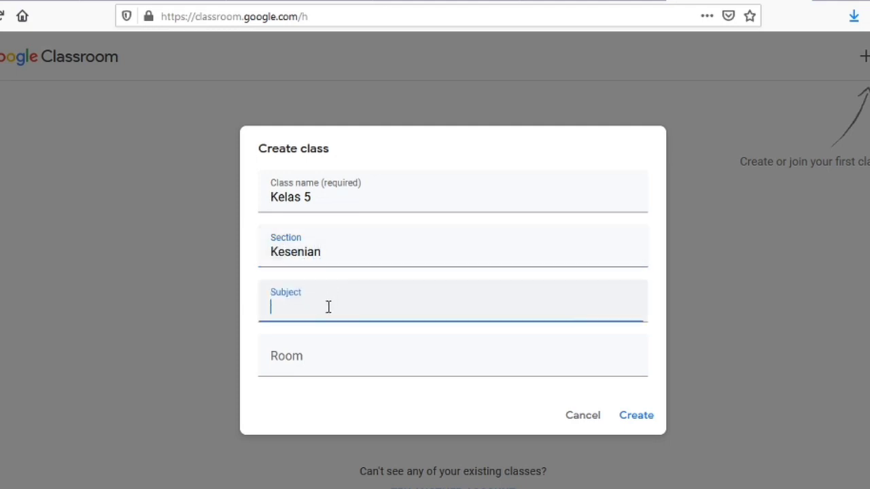
{"action": "type", "text": "Create Content"}
{"action": "left_click", "coordinate": [347, 359]}
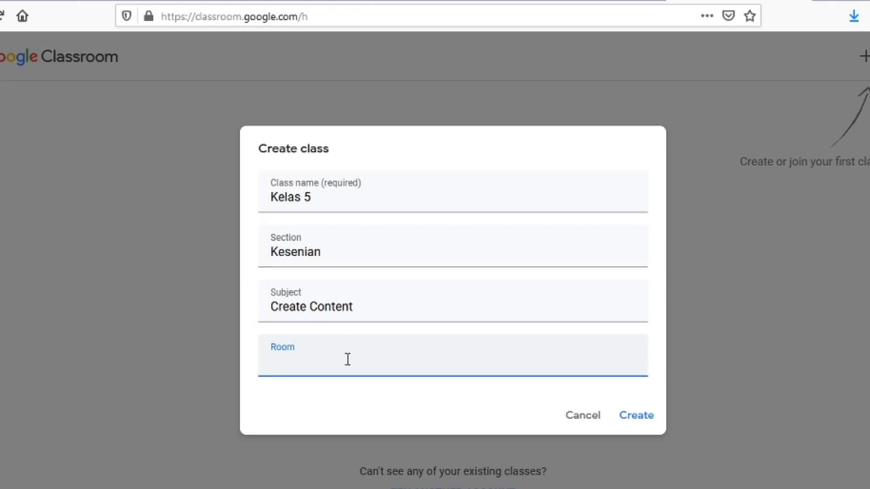
{"action": "type", "text": "Content"}
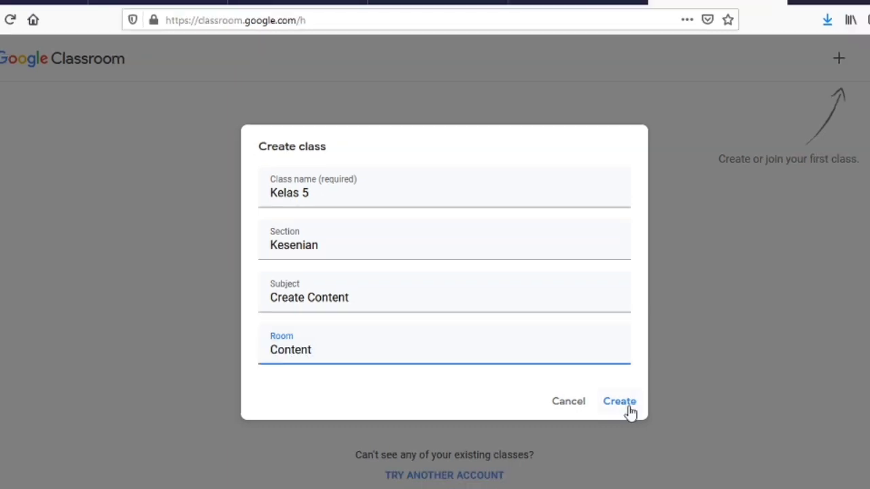
{"action": "left_click", "coordinate": [624, 405]}
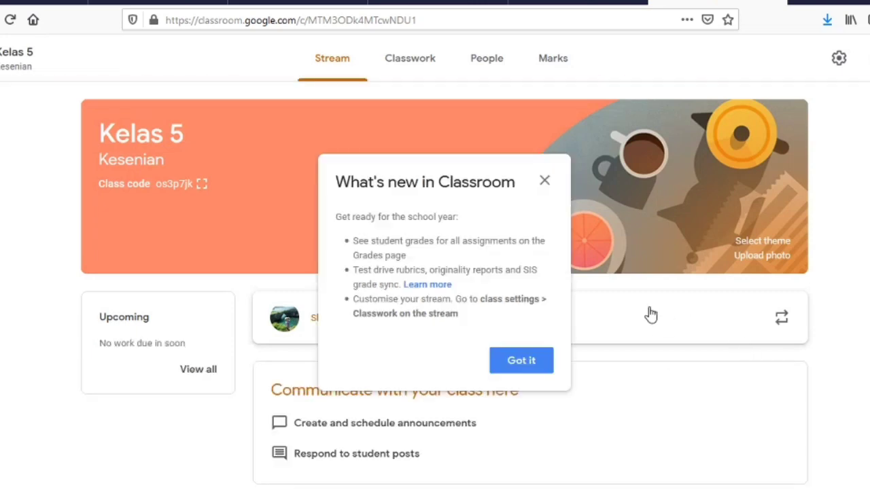
Dismiss the What's new popup and copy the Kelas 5 class code
{"action": "left_click", "coordinate": [515, 367]}
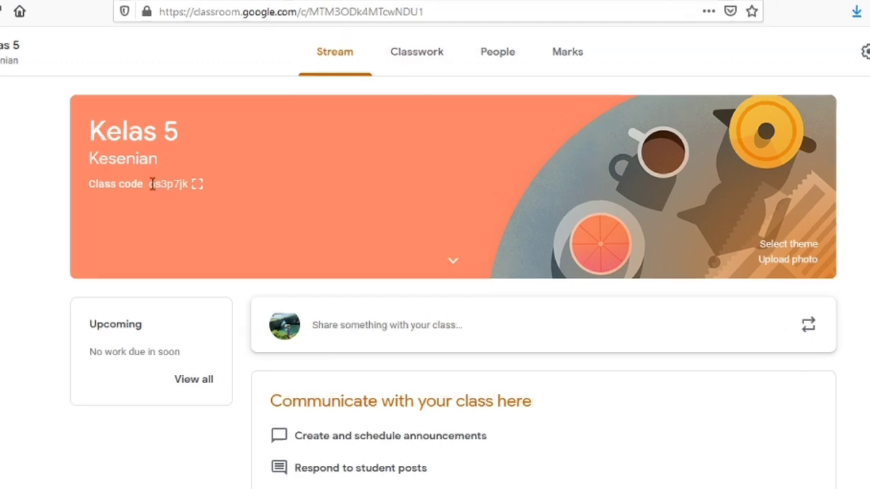
{"action": "double_click", "coordinate": [152, 184]}
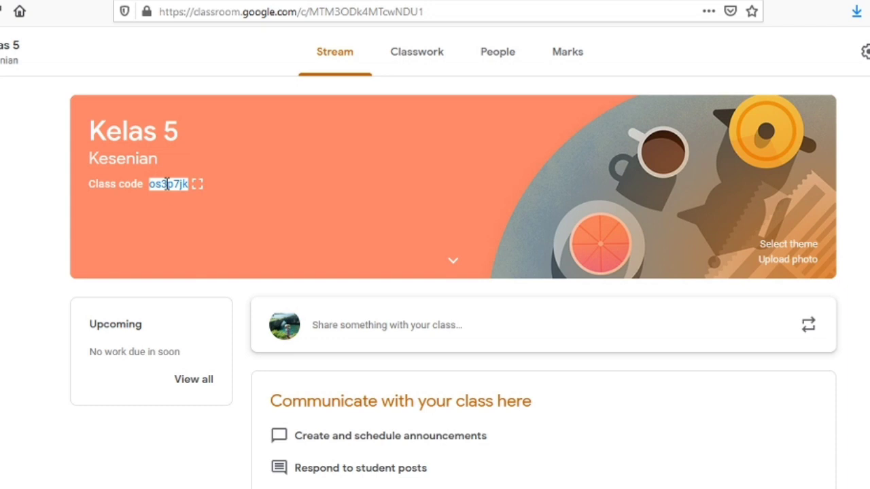
{"action": "right_click", "coordinate": [166, 185]}
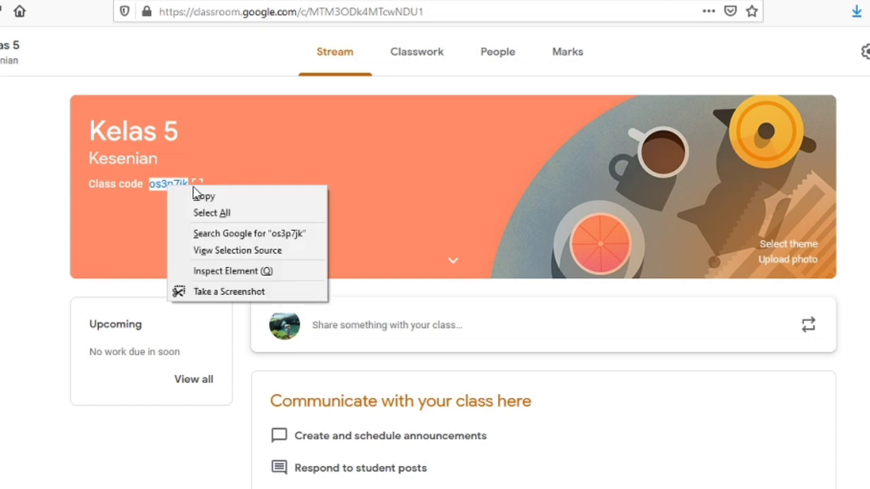
{"action": "left_click", "coordinate": [204, 196]}
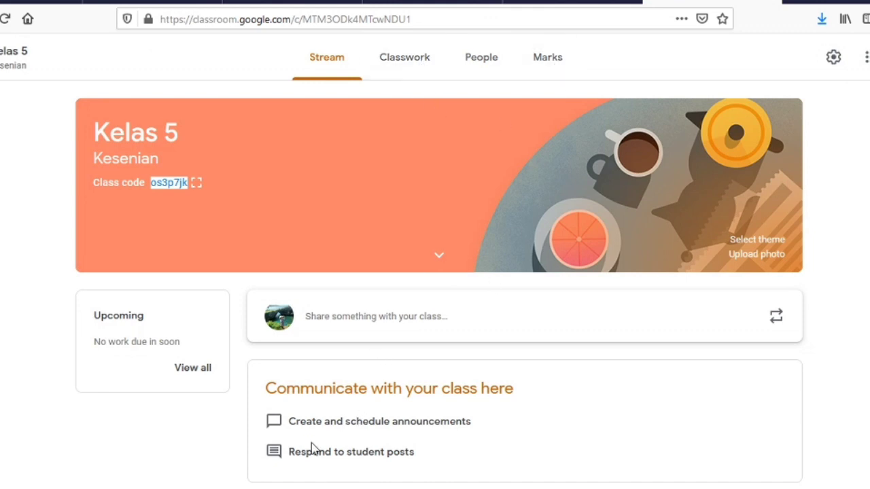
On the People page, search for a student's account and invite them to Kelas 5
{"action": "left_click", "coordinate": [485, 58]}
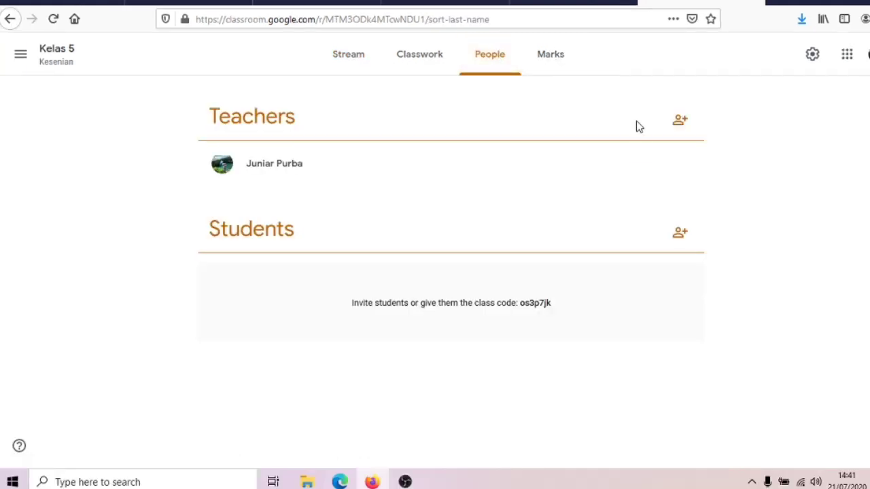
{"action": "left_click", "coordinate": [682, 241]}
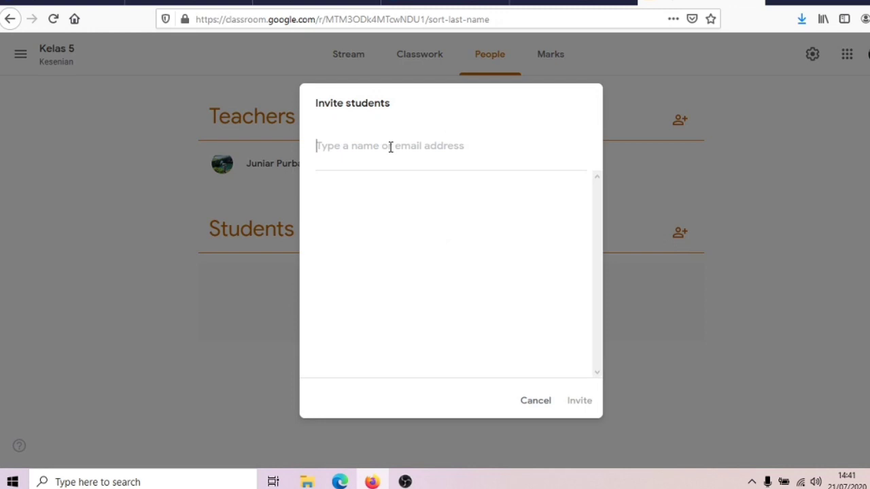
{"action": "type", "text": "ani"}
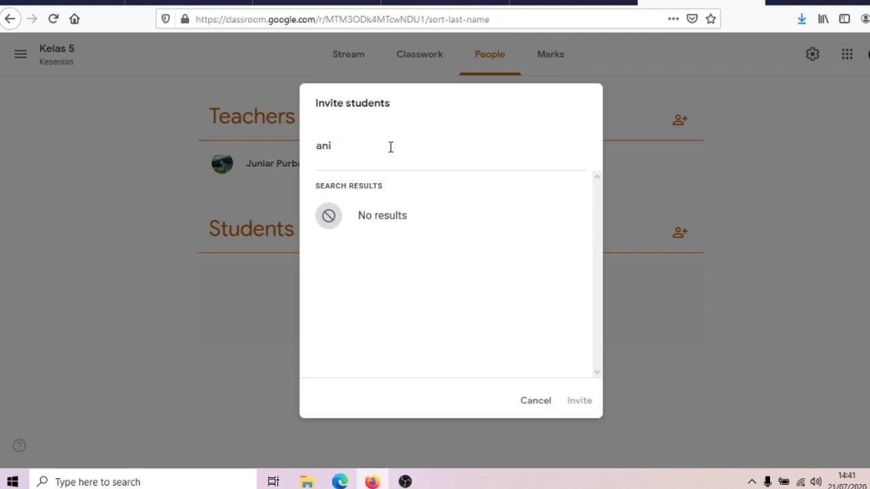
{"action": "type", "text": "ta"}
{"action": "key", "text": "BackSpace"}
{"action": "key", "text": "BackSpace"}
{"action": "key", "text": "BackSpace"}
{"action": "key", "text": "BackSpace"}
{"action": "key", "text": "BackSpace"}
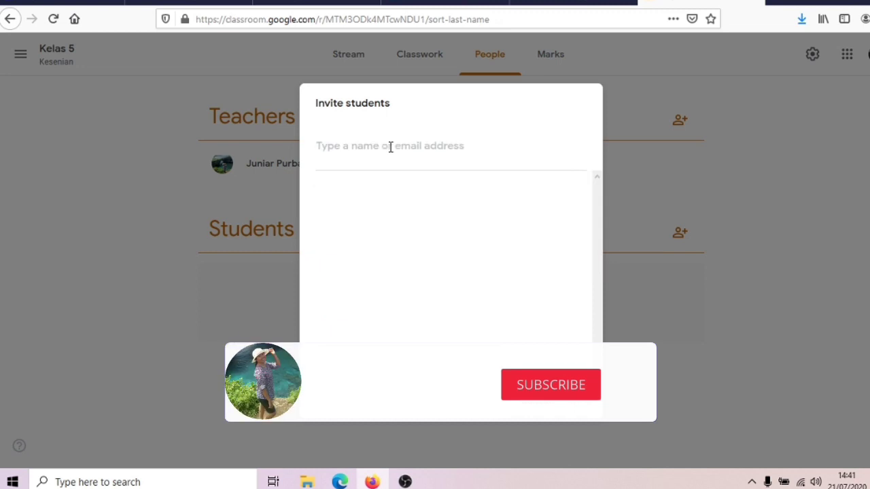
{"action": "type", "text": "a"}
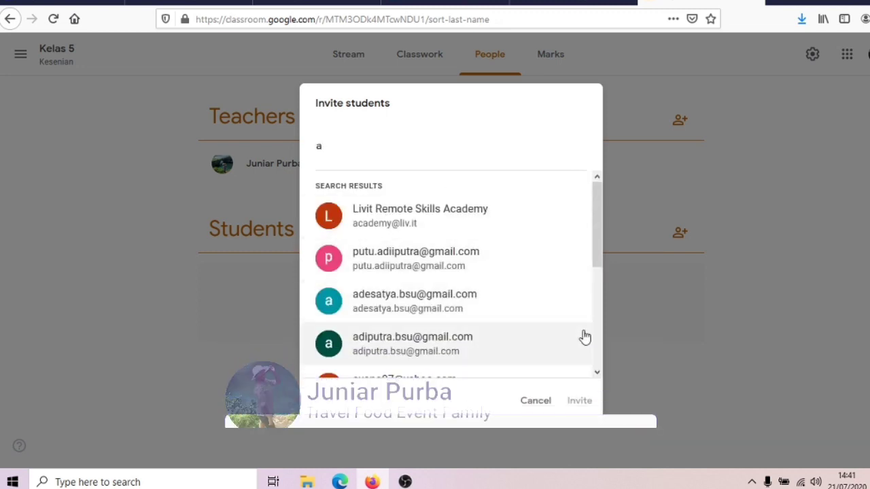
{"action": "left_click", "coordinate": [598, 372]}
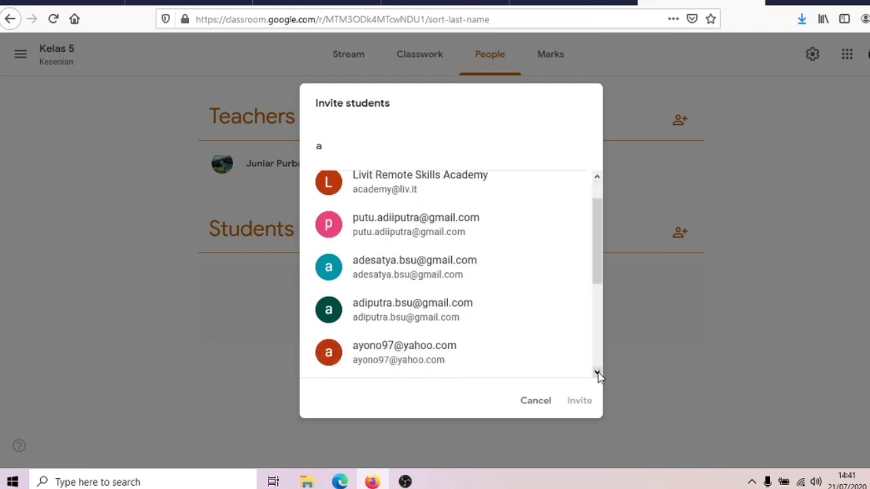
{"action": "left_click", "coordinate": [598, 373]}
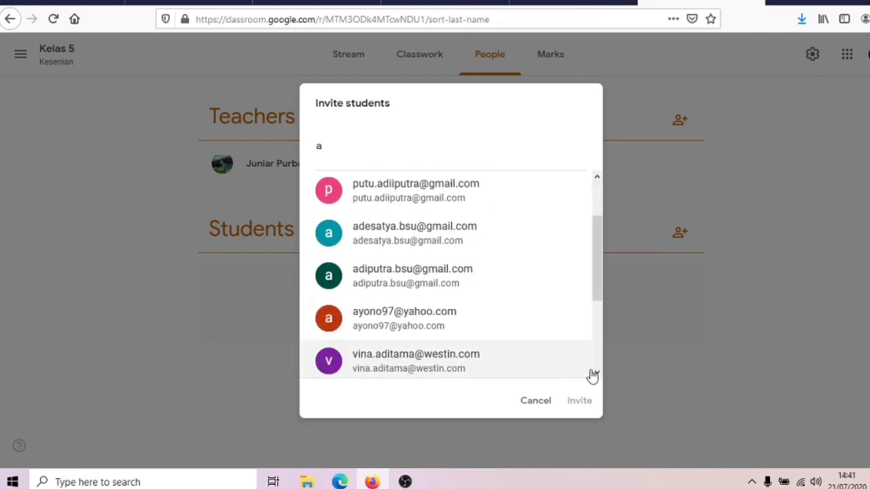
{"action": "left_click", "coordinate": [597, 373]}
{"action": "scroll", "coordinate": [481, 270], "scroll_direction": "up", "scroll_amount": 2}
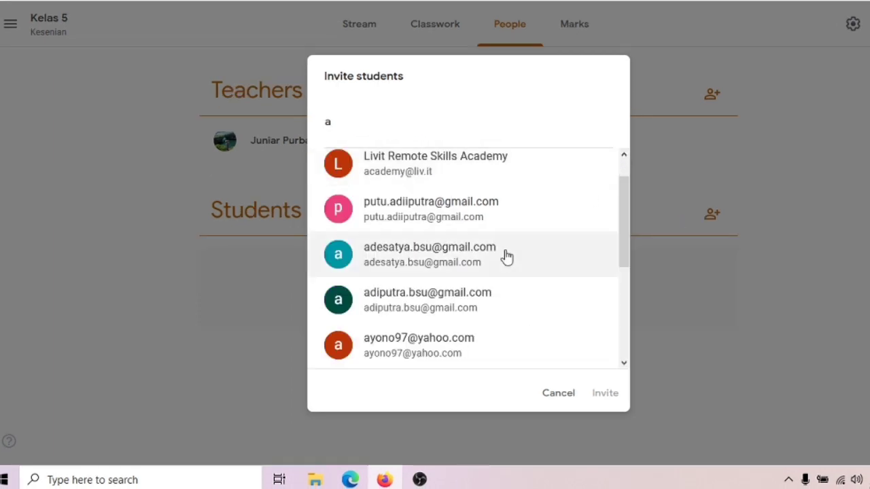
{"action": "left_click", "coordinate": [422, 269]}
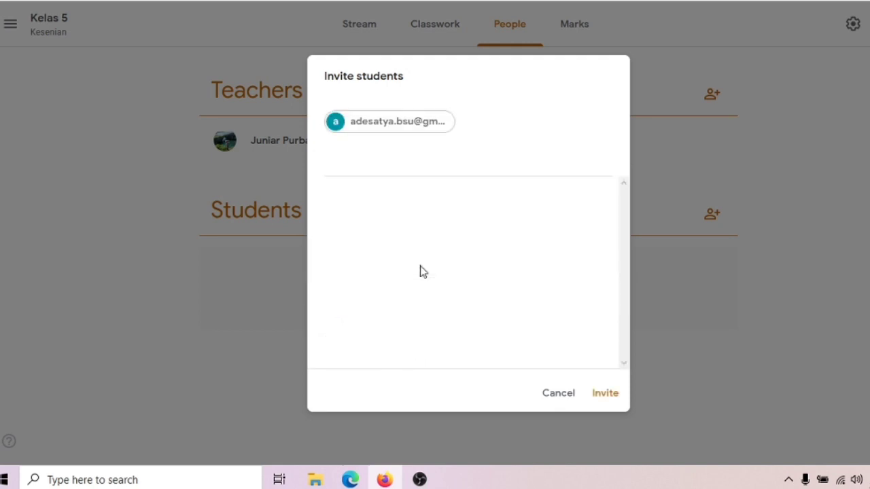
{"action": "left_click", "coordinate": [607, 398]}
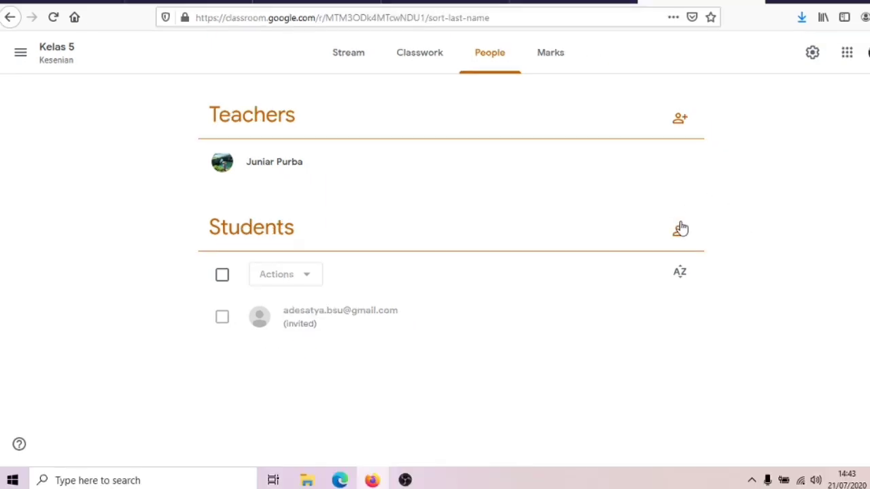
Invite a second student to Kelas 5 by entering their e-mail address
{"action": "left_click", "coordinate": [680, 230]}
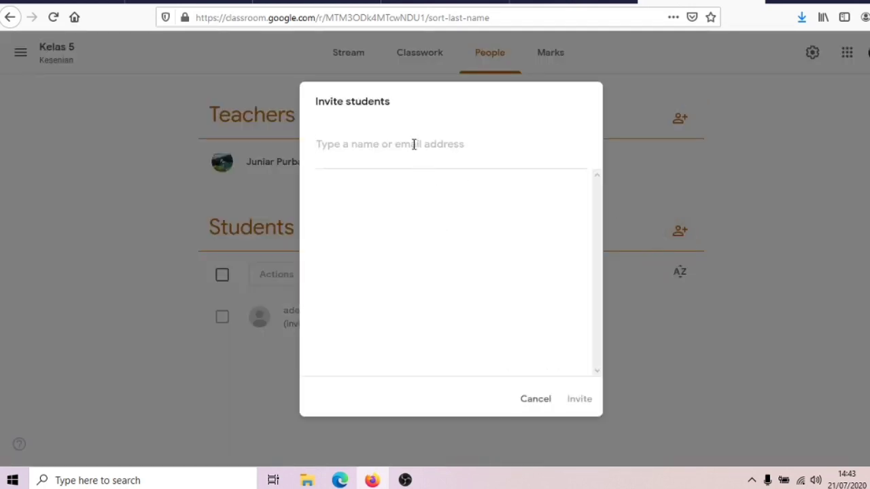
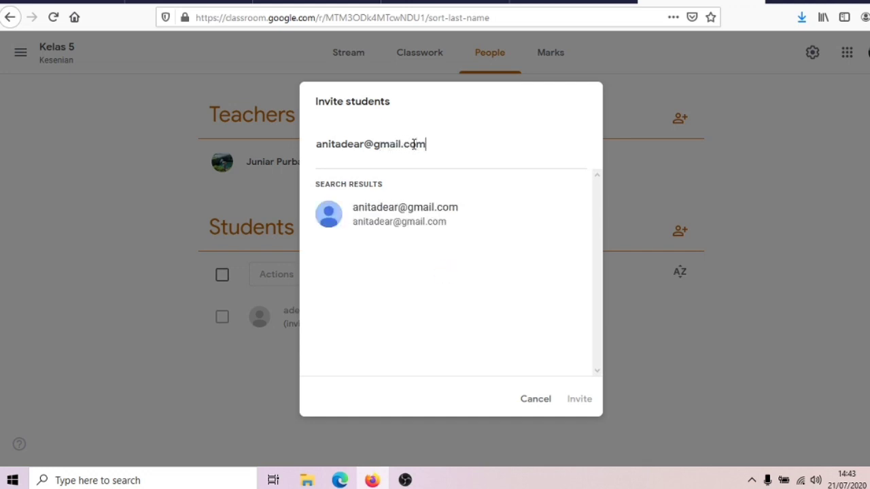
{"action": "left_click", "coordinate": [388, 227]}
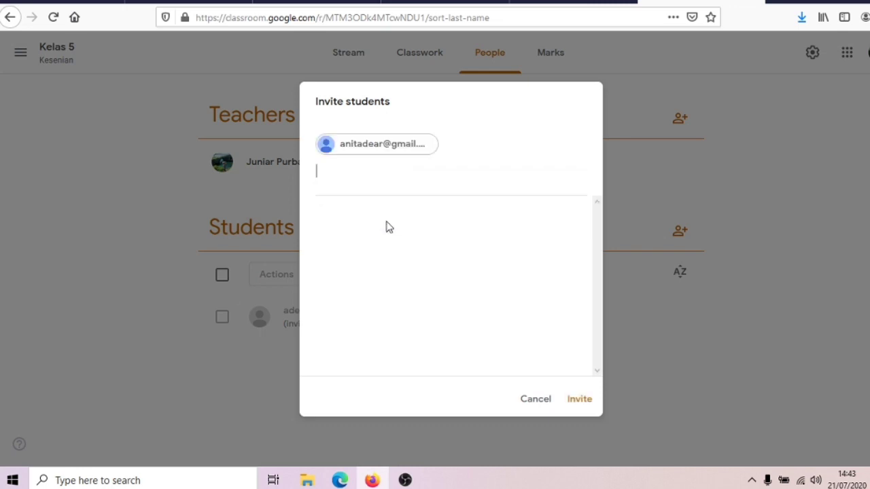
{"action": "left_click", "coordinate": [579, 401]}
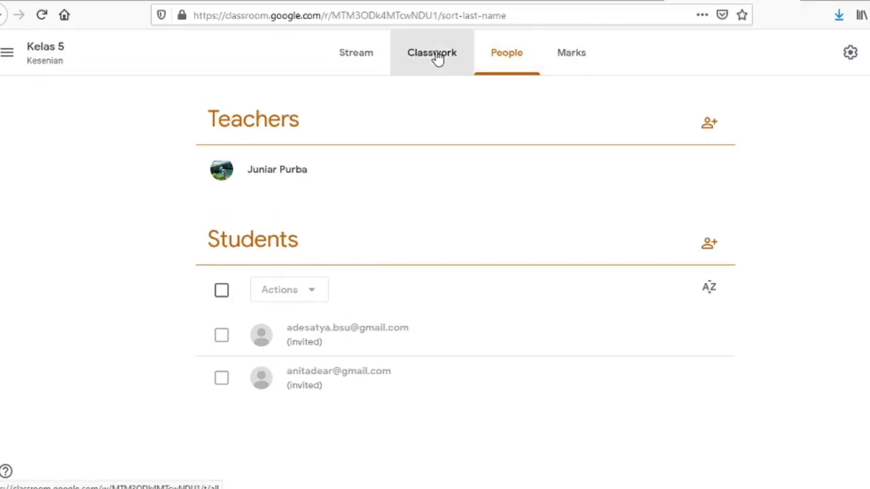
On Classwork, create a new Assignment from the Create menu
{"action": "left_click", "coordinate": [438, 59]}
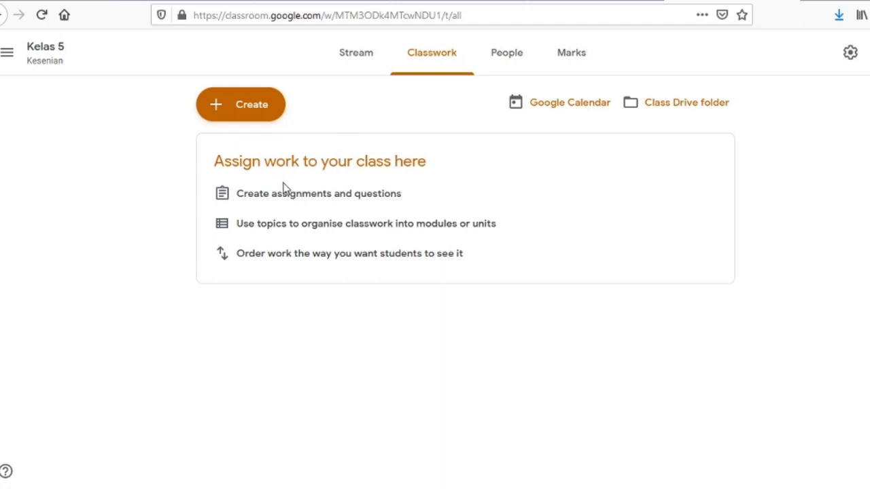
{"action": "left_click", "coordinate": [238, 109]}
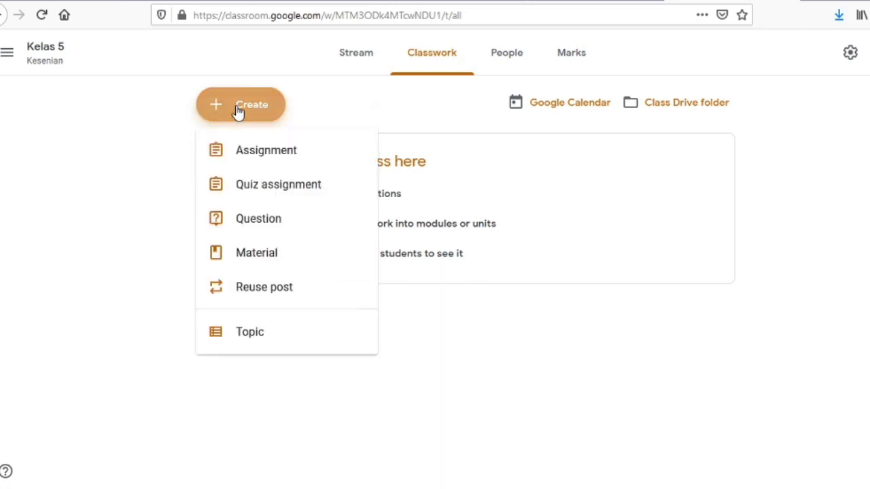
{"action": "left_click", "coordinate": [258, 158]}
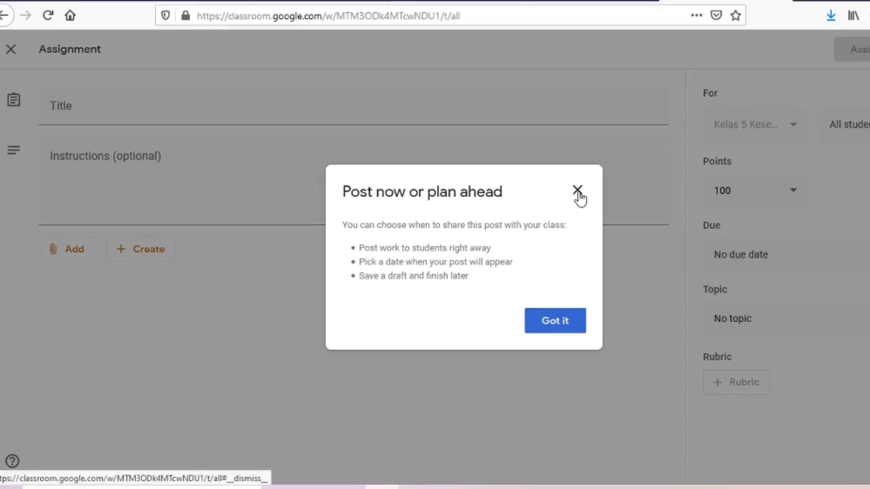
Title the assignment 'Tugas buat konten' and enter instructions 'tugas dikerjakan seminggu dan minggu depan dikumpul'
{"action": "left_click", "coordinate": [578, 193]}
{"action": "left_click", "coordinate": [287, 111]}
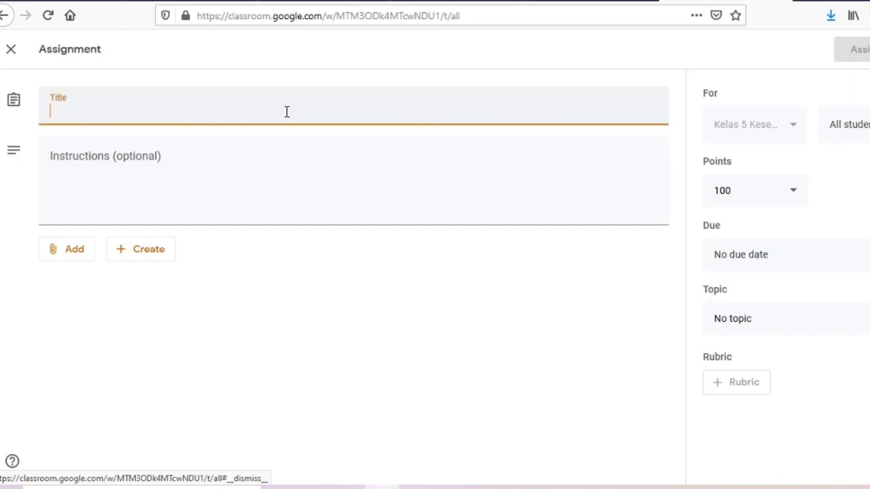
{"action": "type", "text": "Tu"}
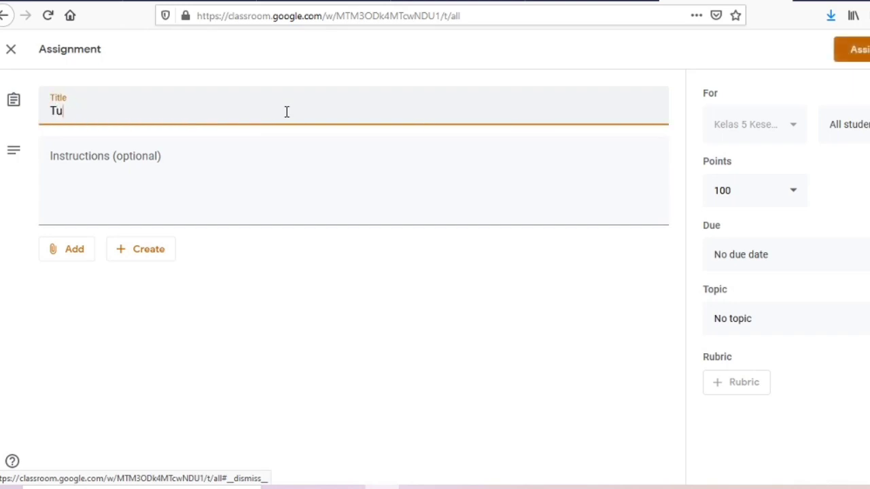
{"action": "type", "text": "gas buat"}
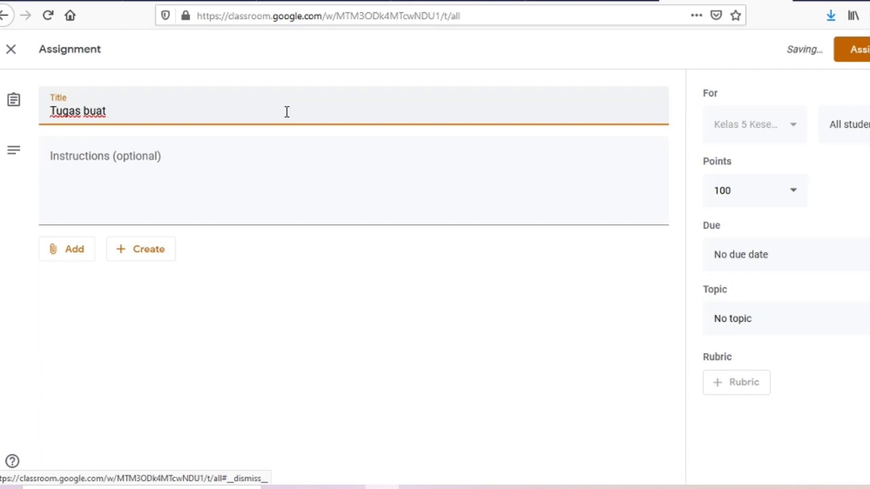
{"action": "type", "text": " konte"}
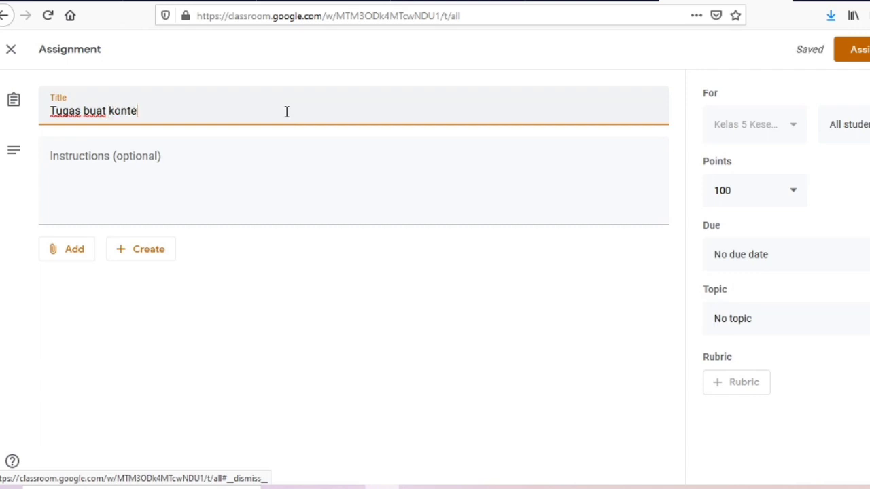
{"action": "type", "text": "n"}
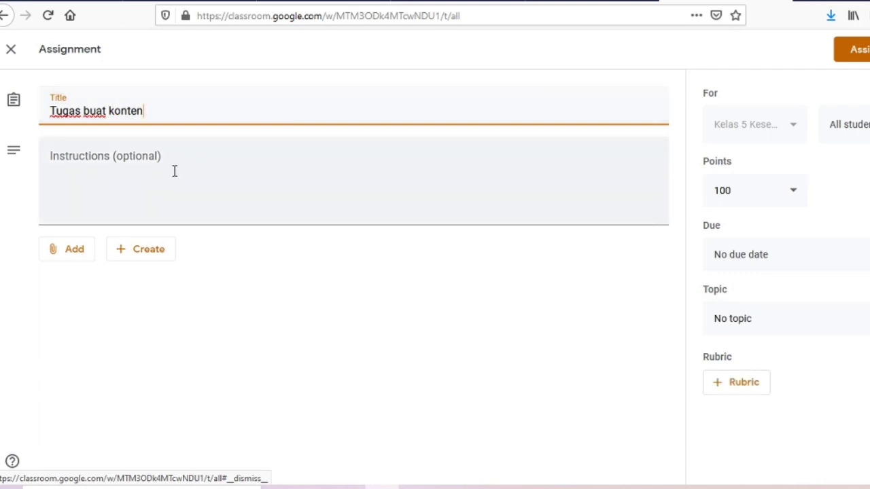
{"action": "left_click", "coordinate": [173, 171]}
{"action": "type", "text": "t"}
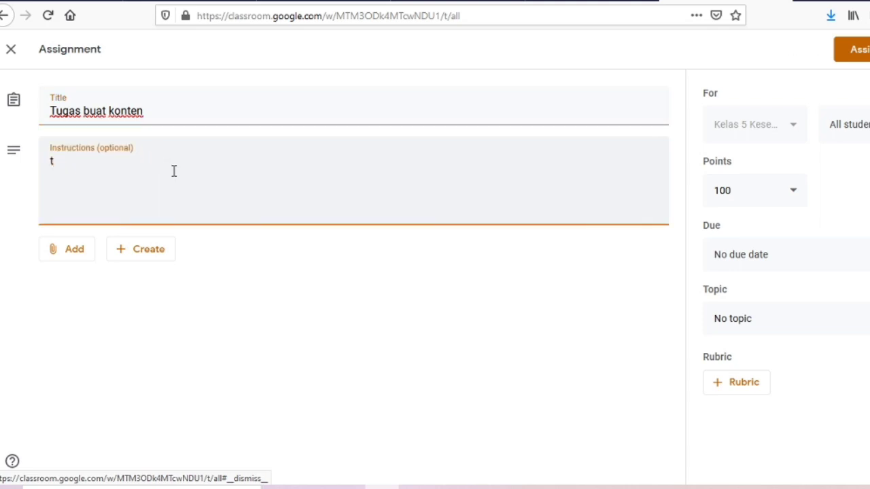
{"action": "type", "text": "ugas dikerjakan"}
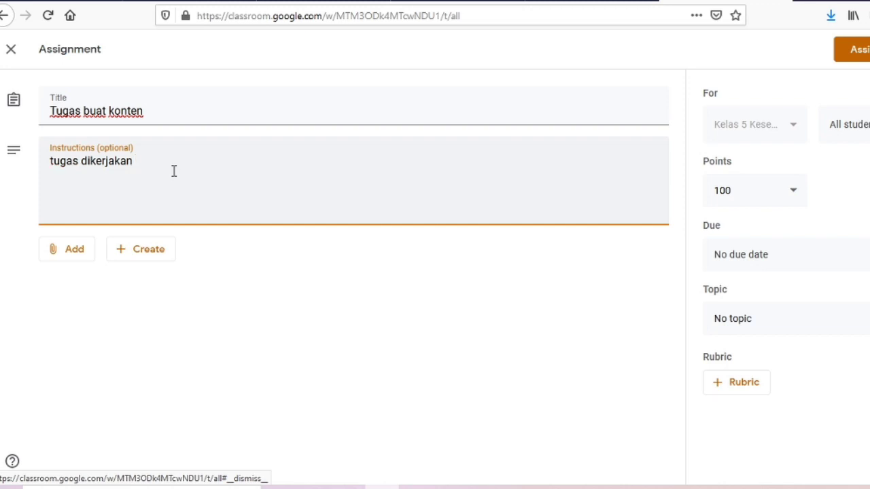
{"action": "type", "text": " seminggu d"}
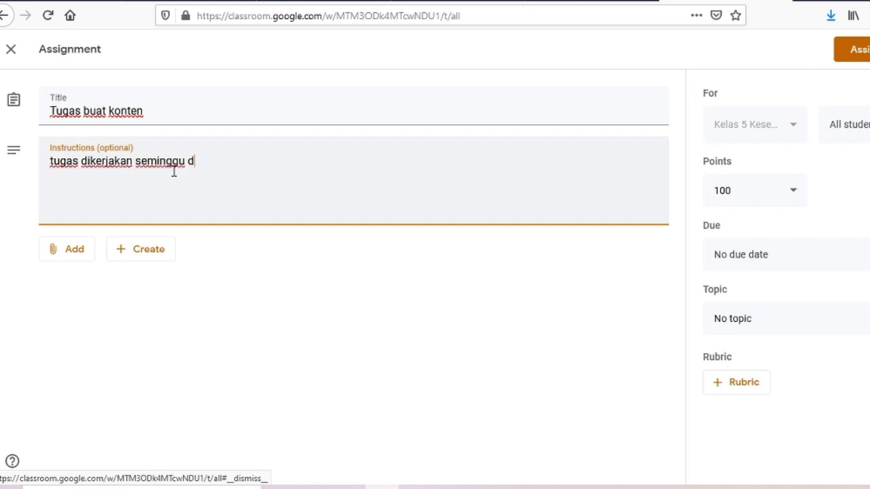
{"action": "type", "text": "an minggu depan dikumpul"}
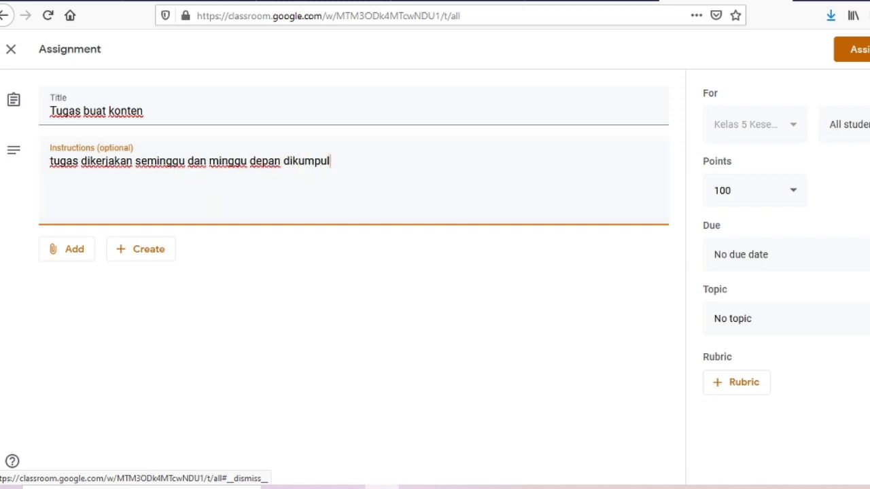
{"action": "left_click", "coordinate": [136, 250]}
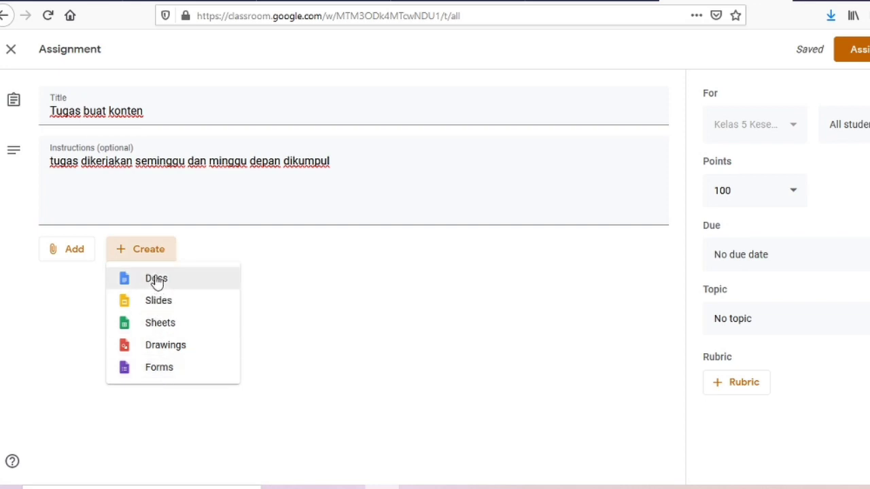
{"action": "left_click", "coordinate": [156, 279]}
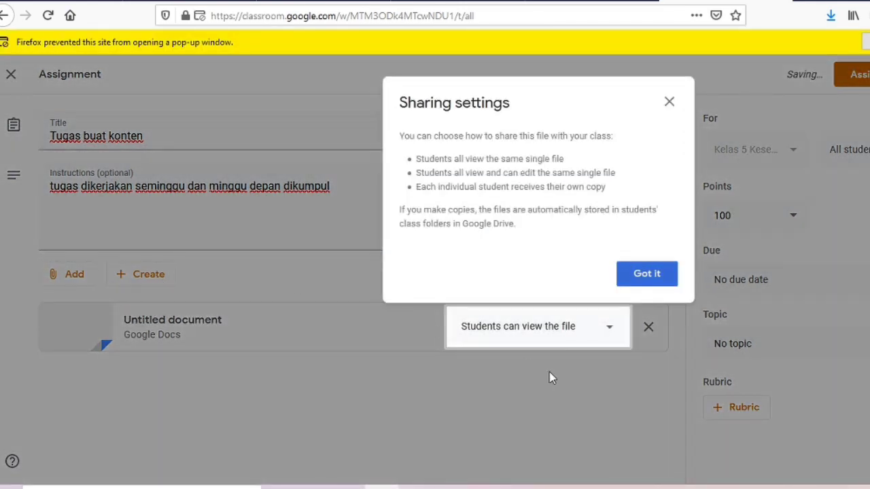
{"action": "left_click", "coordinate": [645, 273]}
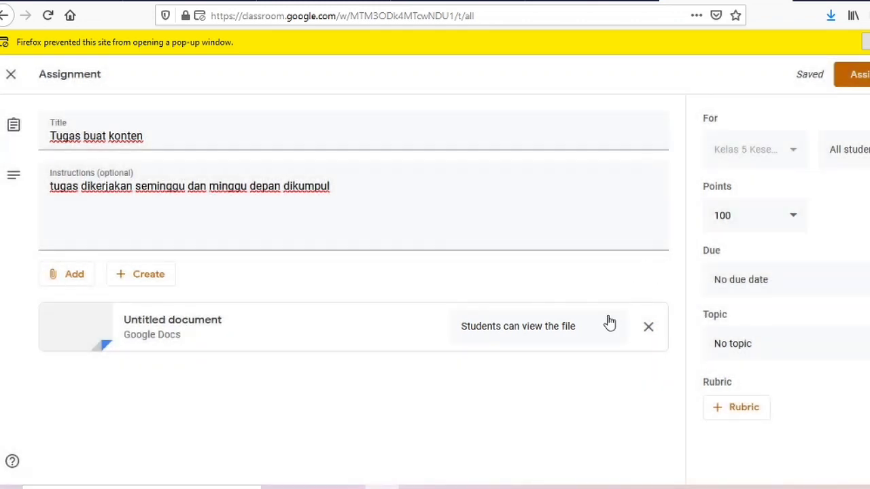
{"action": "left_click", "coordinate": [611, 331]}
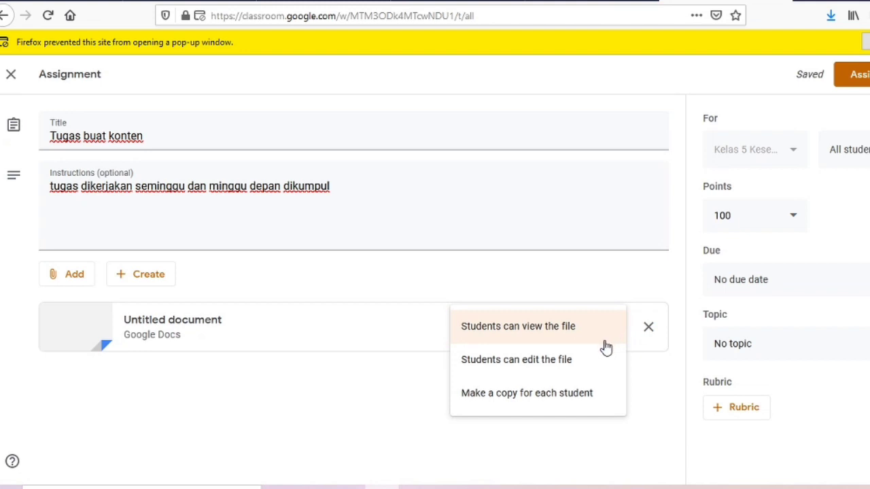
{"action": "left_click", "coordinate": [650, 333]}
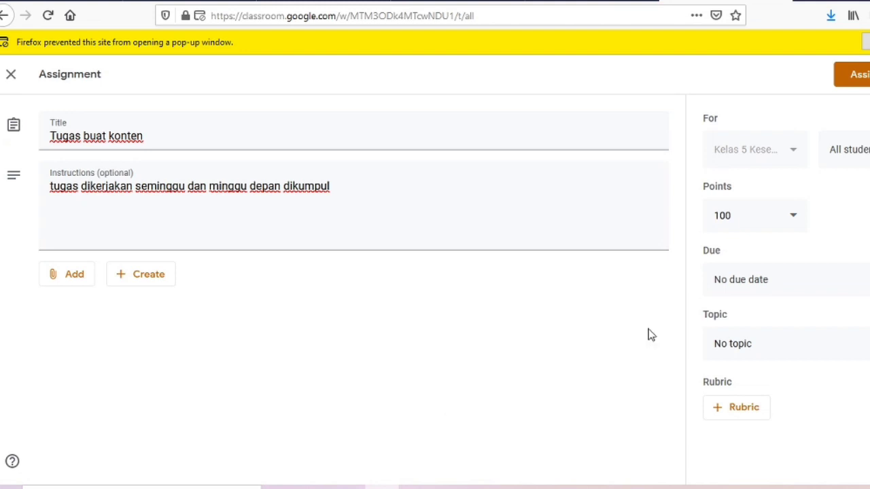
Attach the Canva Google Docs file from My Drive to the assignment
{"action": "left_click", "coordinate": [64, 276]}
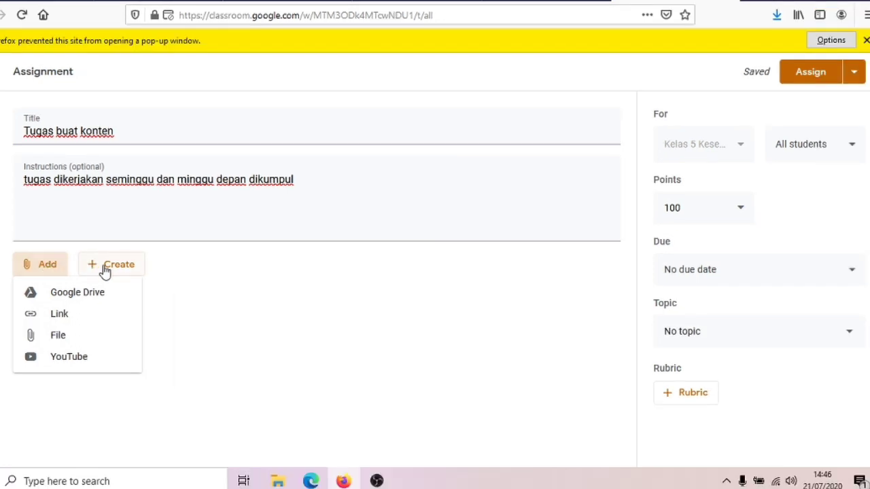
{"action": "left_click", "coordinate": [75, 298]}
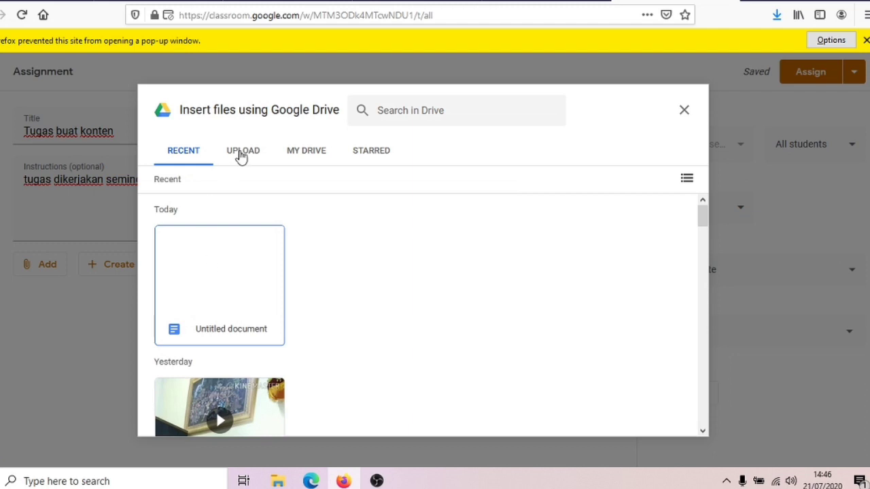
{"action": "left_click", "coordinate": [327, 150]}
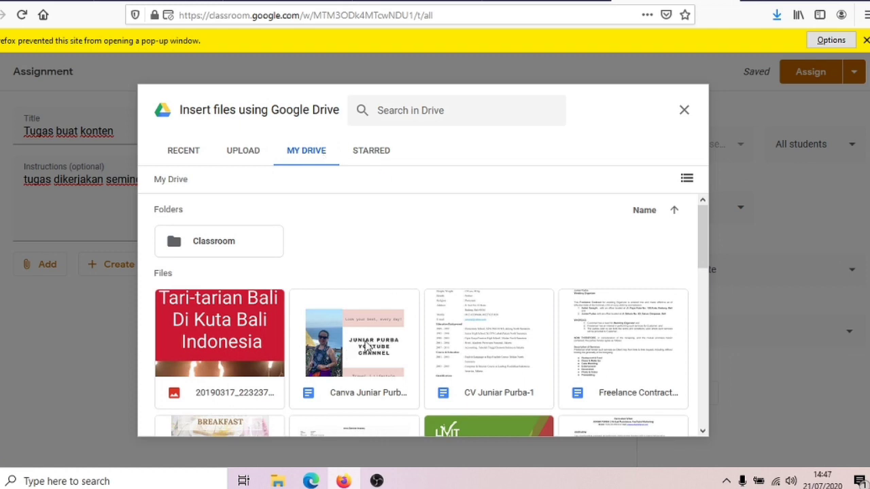
{"action": "left_click", "coordinate": [364, 346]}
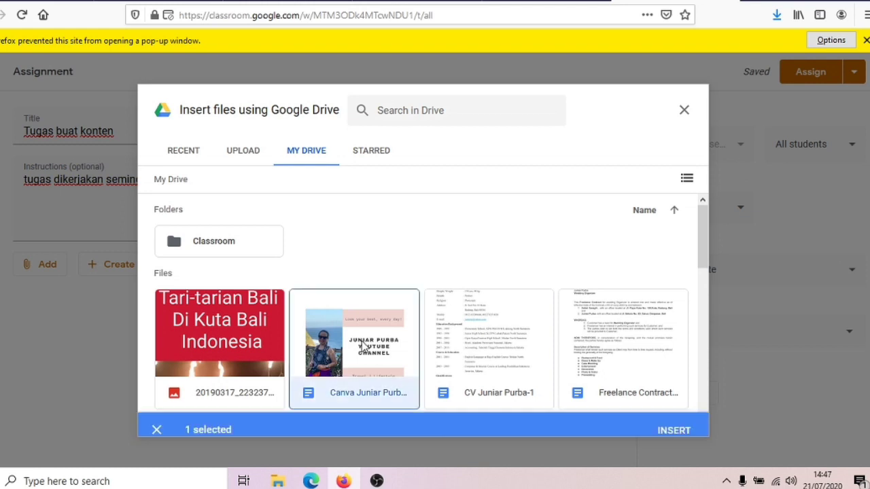
{"action": "left_click", "coordinate": [666, 422]}
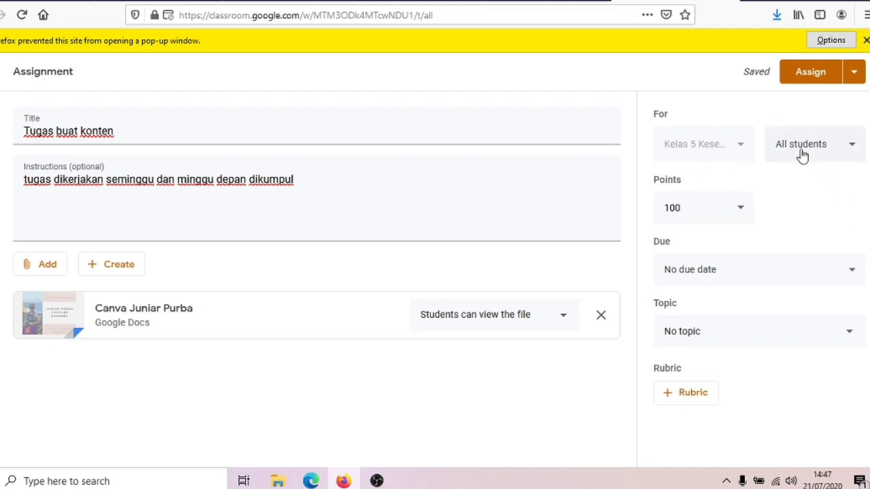
Set the assignment due date to Wednesday, 29 July 2020
{"action": "left_click", "coordinate": [853, 276]}
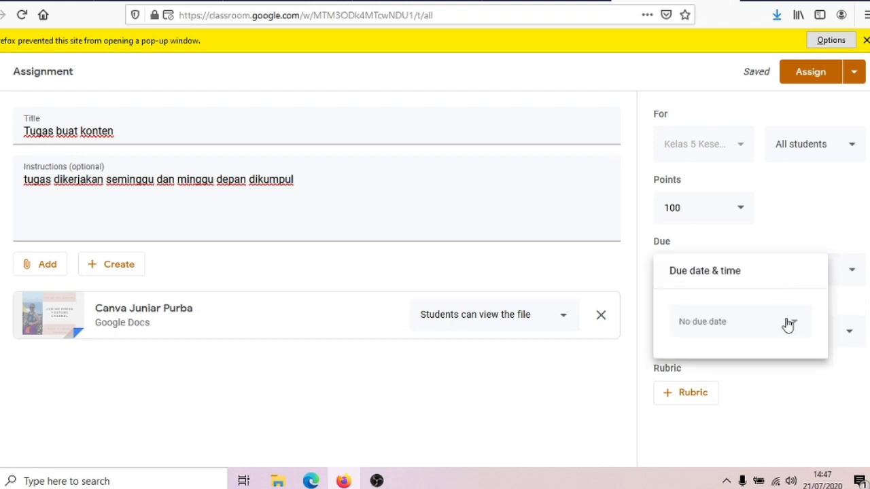
{"action": "left_click", "coordinate": [796, 328]}
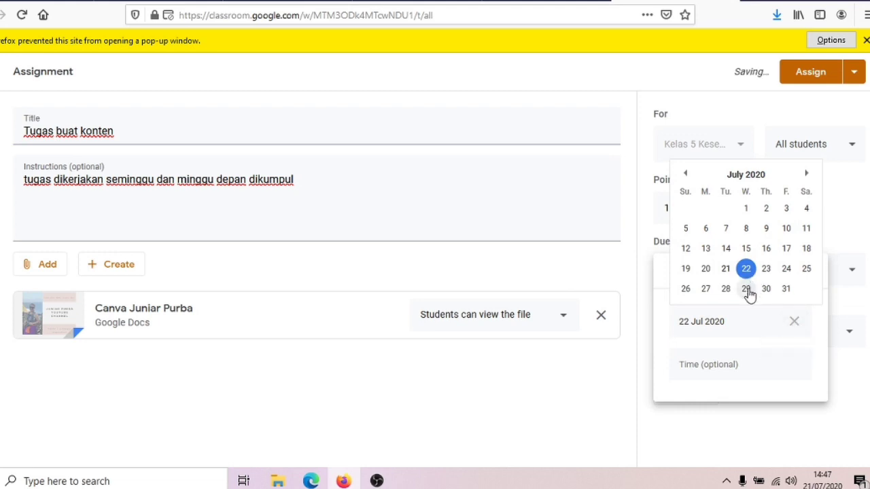
{"action": "left_click", "coordinate": [746, 289]}
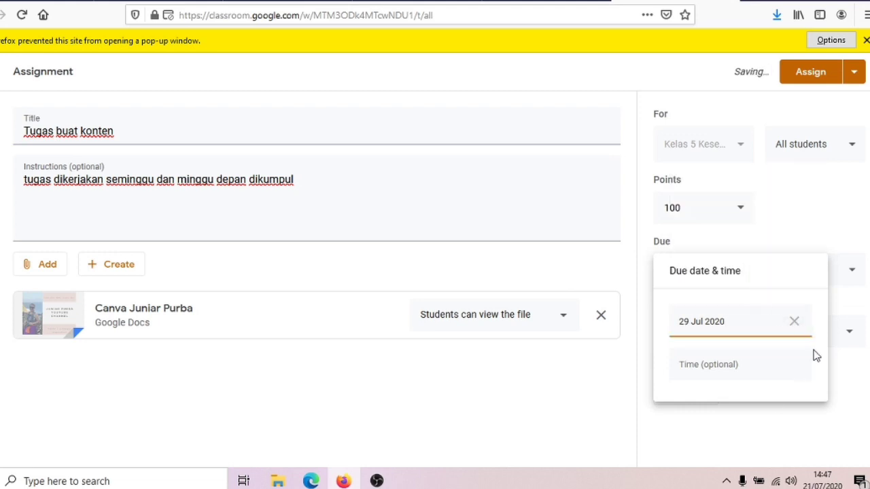
{"action": "left_click", "coordinate": [770, 417]}
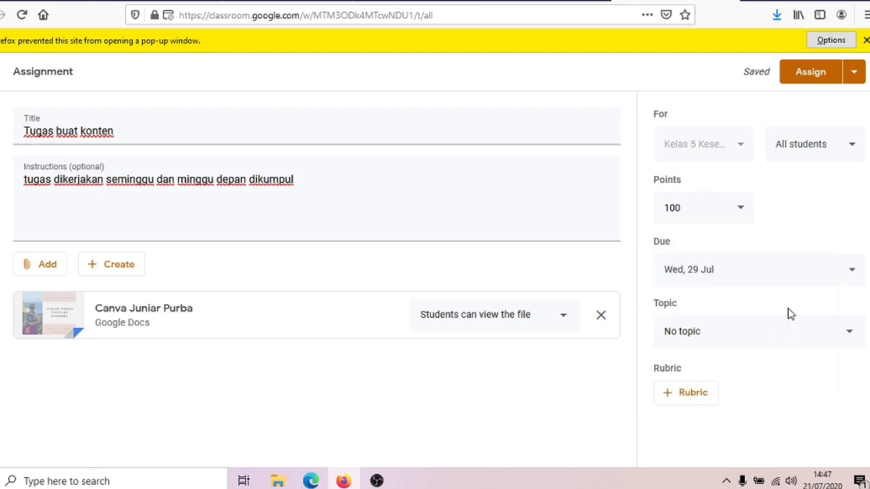
{"action": "left_click", "coordinate": [785, 327]}
Create a new topic called 'konten' and set it as the assignment's topic
{"action": "left_click", "coordinate": [722, 367]}
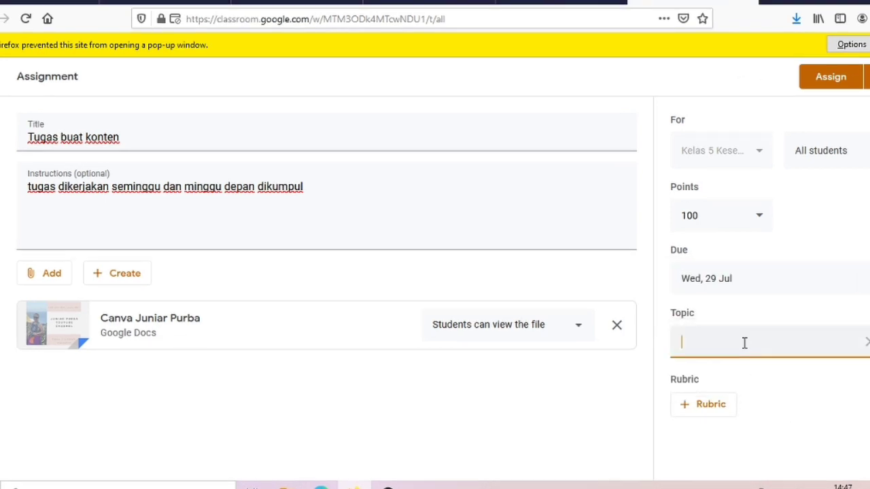
{"action": "type", "text": "konten"}
{"action": "left_click", "coordinate": [754, 439]}
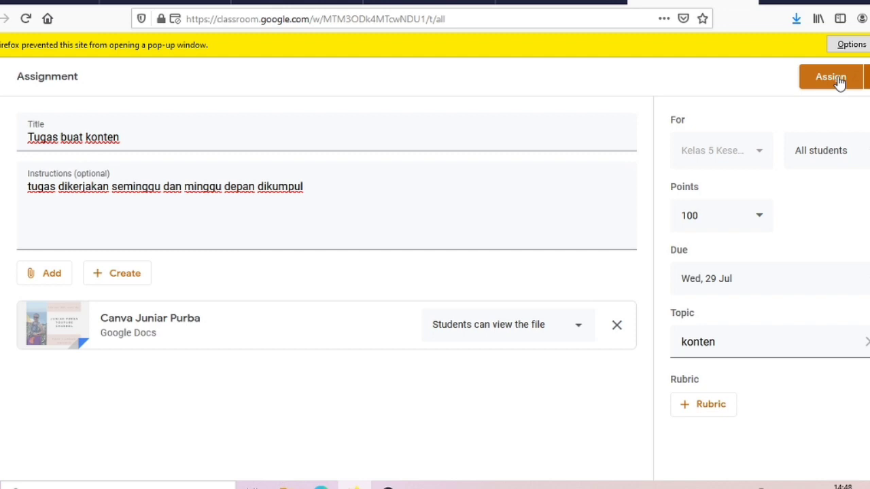
Assign 'Tugas buat konten' to Kelas 5, then open and dismiss its stream post's options menu
{"action": "left_click", "coordinate": [836, 79]}
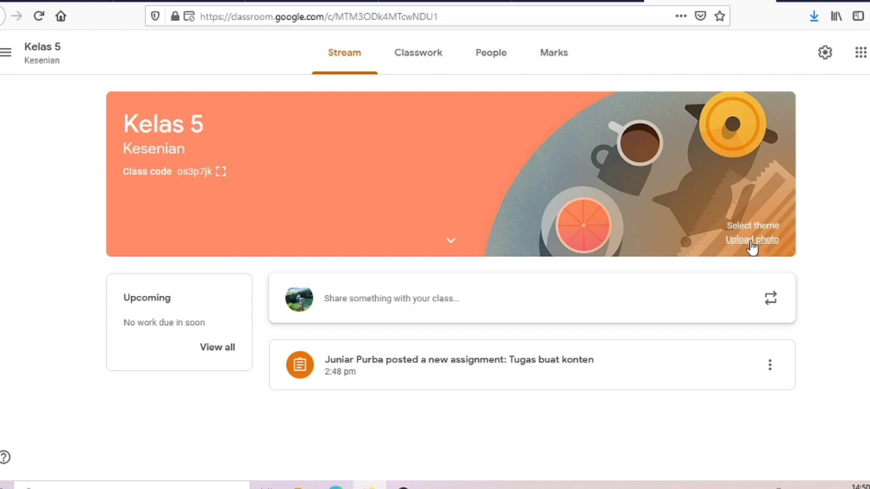
{"action": "left_click", "coordinate": [769, 367]}
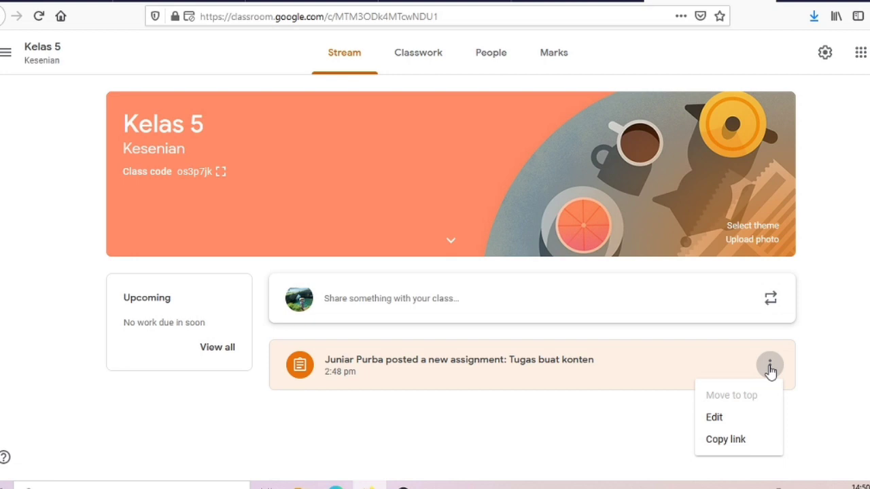
{"action": "left_click", "coordinate": [554, 432]}
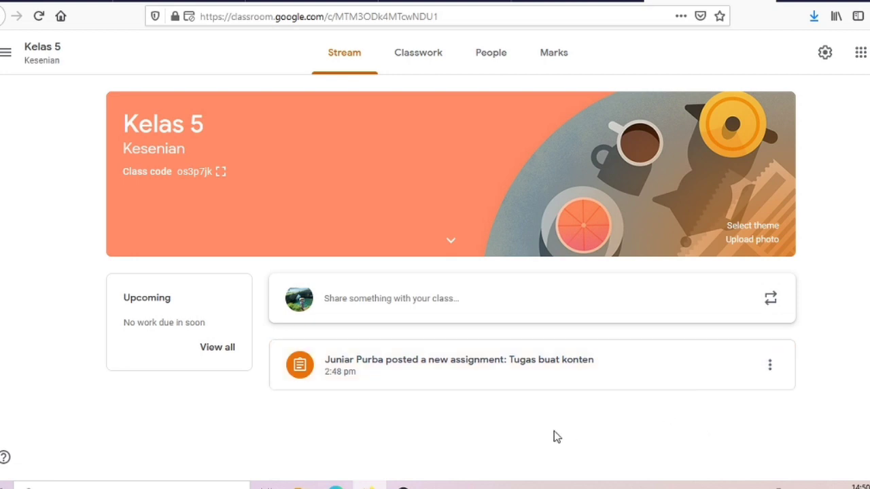